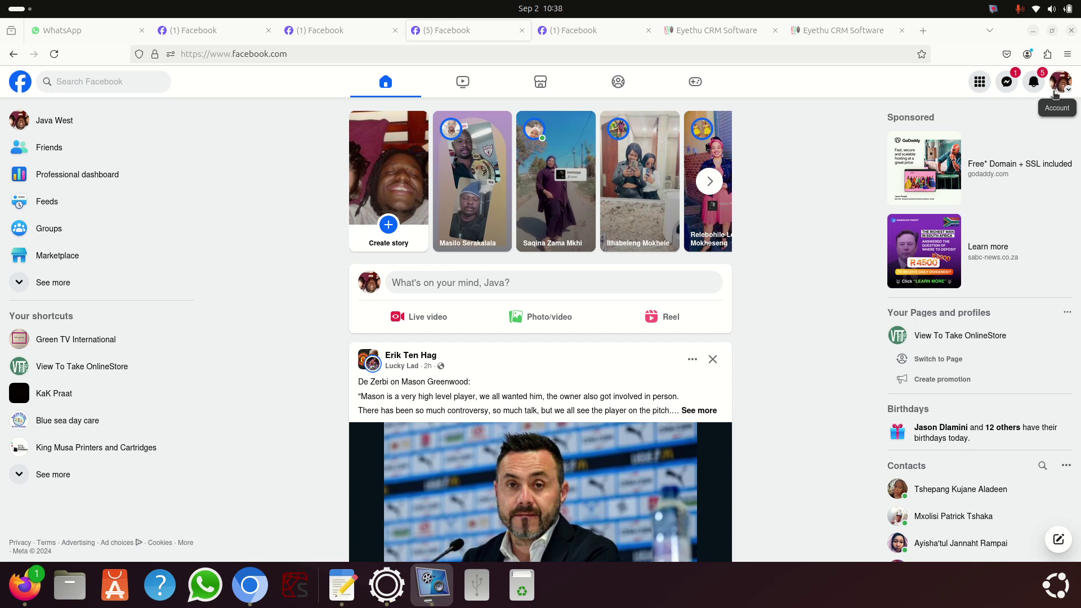
{"action": "left_click", "coordinate": [1058, 85]}
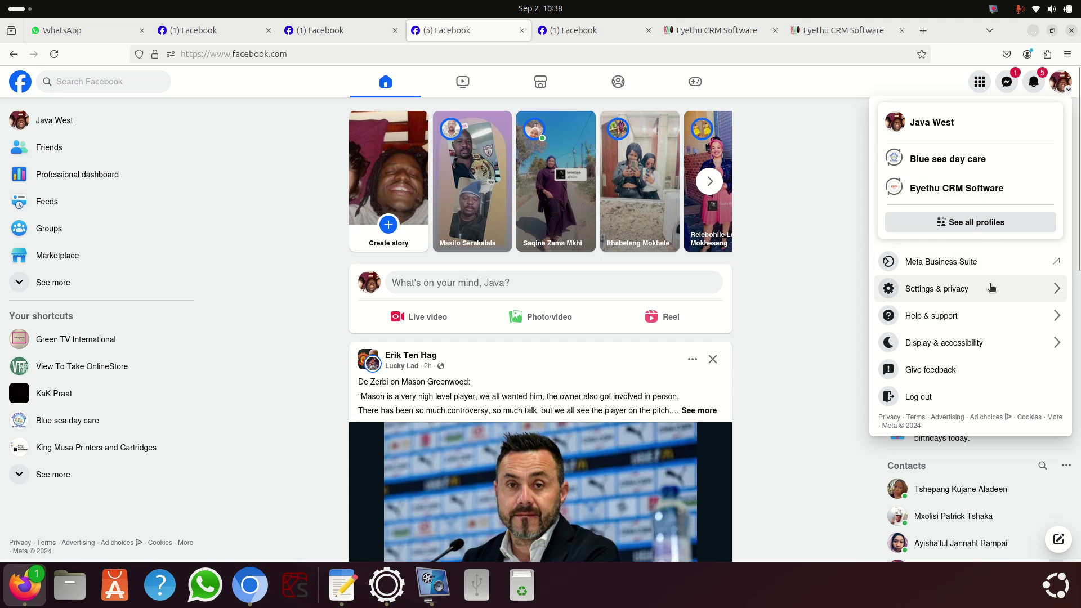
{"action": "left_click", "coordinate": [959, 162]}
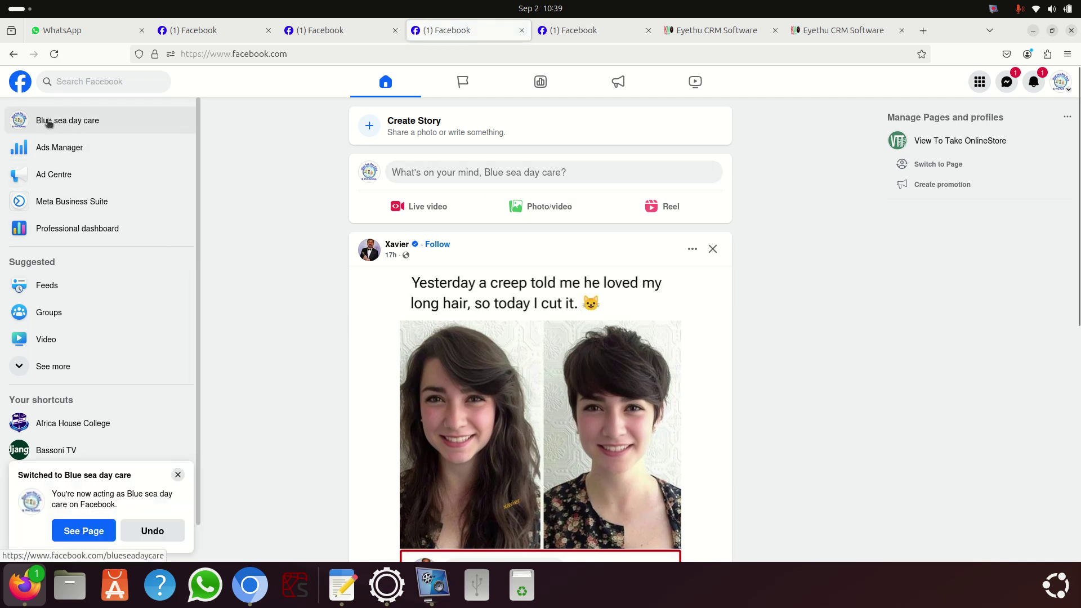
{"action": "left_click", "coordinate": [78, 120]}
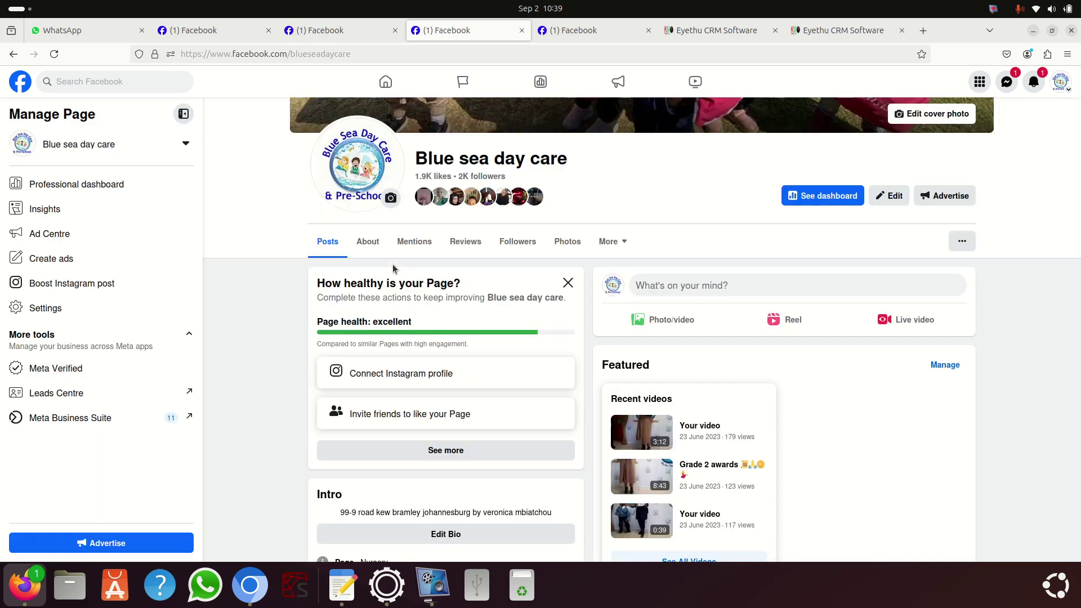
Step: Go from the Page's professional dashboard to Linked accounts under Your tools
{"action": "left_click", "coordinate": [847, 195]}
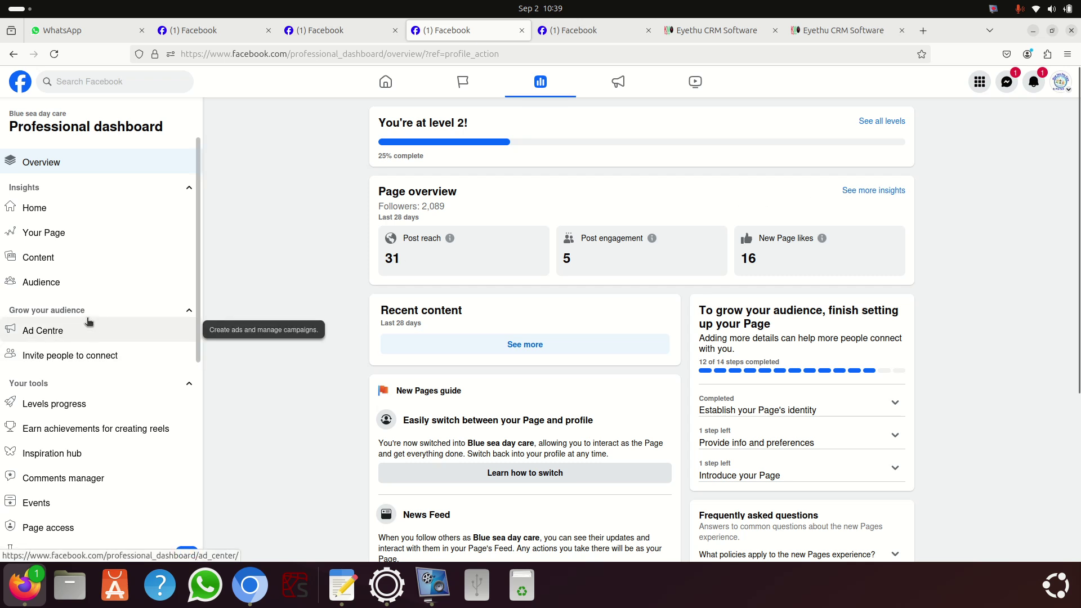
{"action": "scroll", "coordinate": [91, 296], "scroll_direction": "down", "scroll_amount": 3}
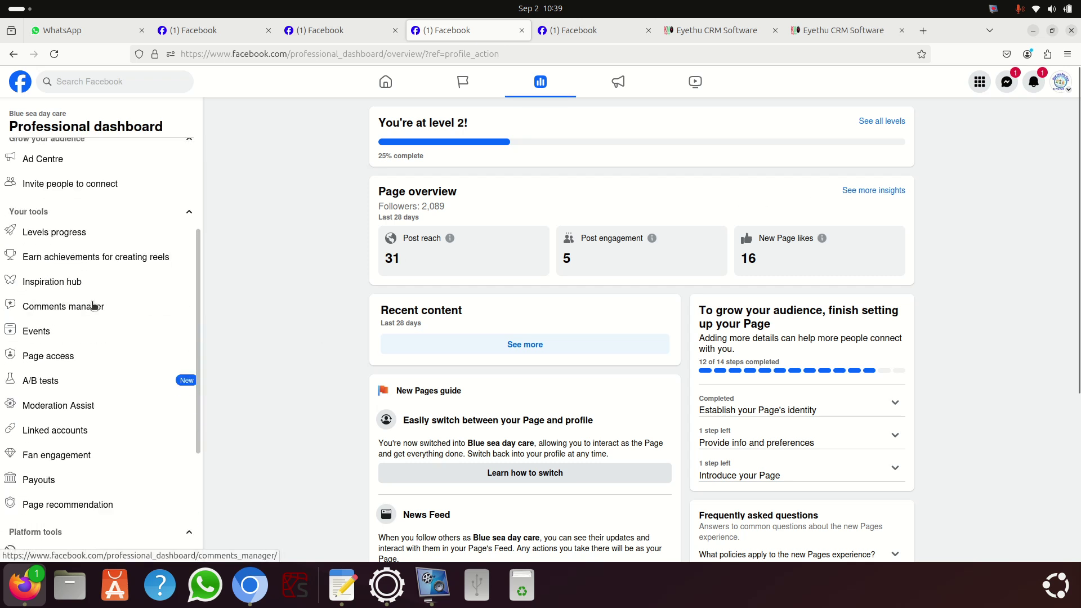
{"action": "left_click", "coordinate": [72, 431]}
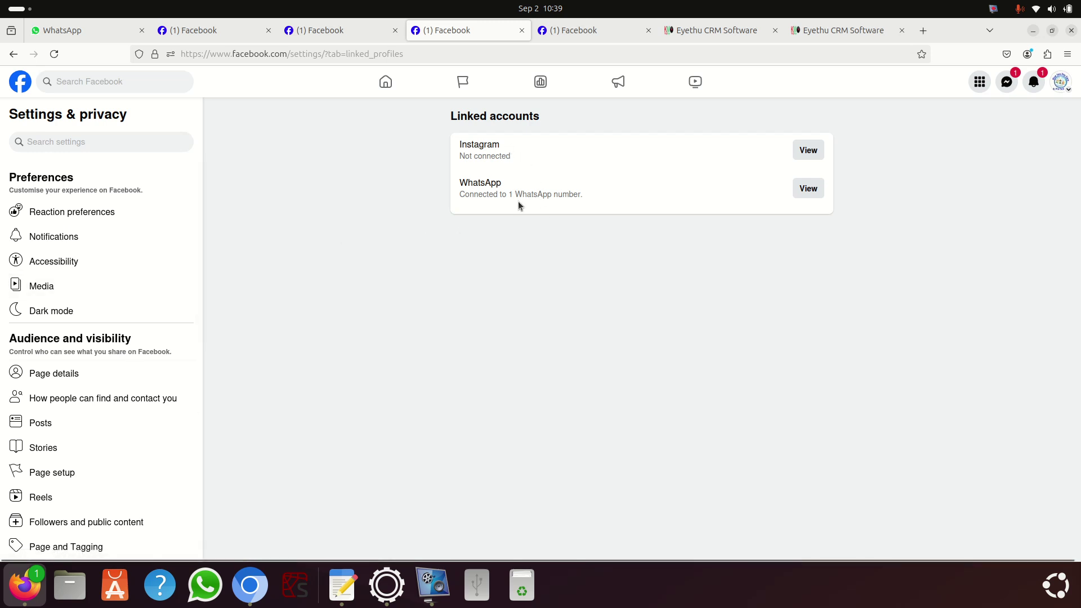
Step: View the WhatsApp connection settings and try Connect another number
{"action": "left_click", "coordinate": [807, 187]}
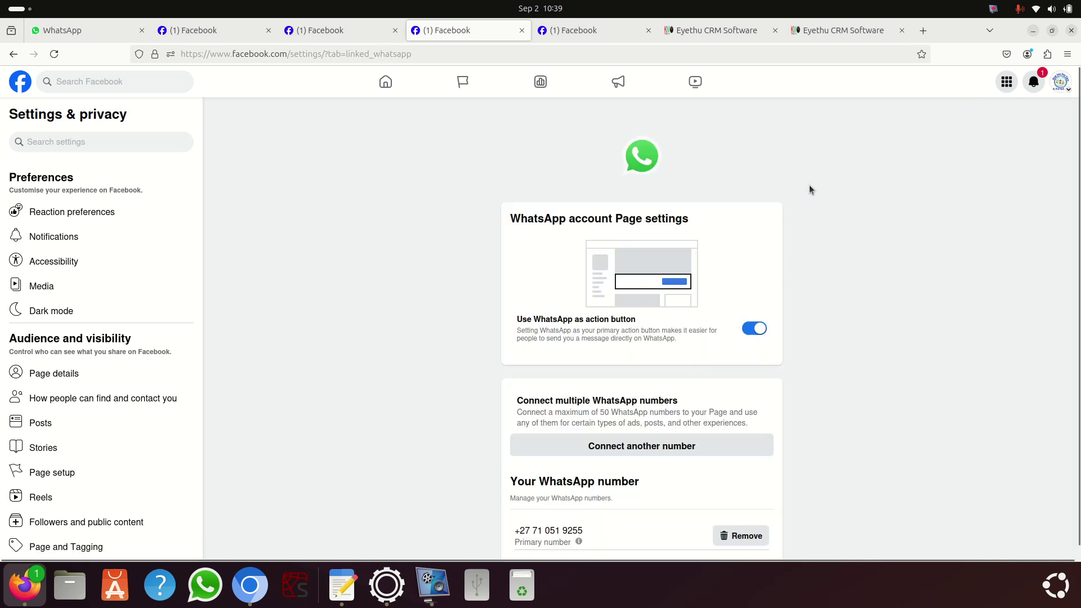
{"action": "scroll", "coordinate": [712, 333], "scroll_direction": "down", "scroll_amount": 1}
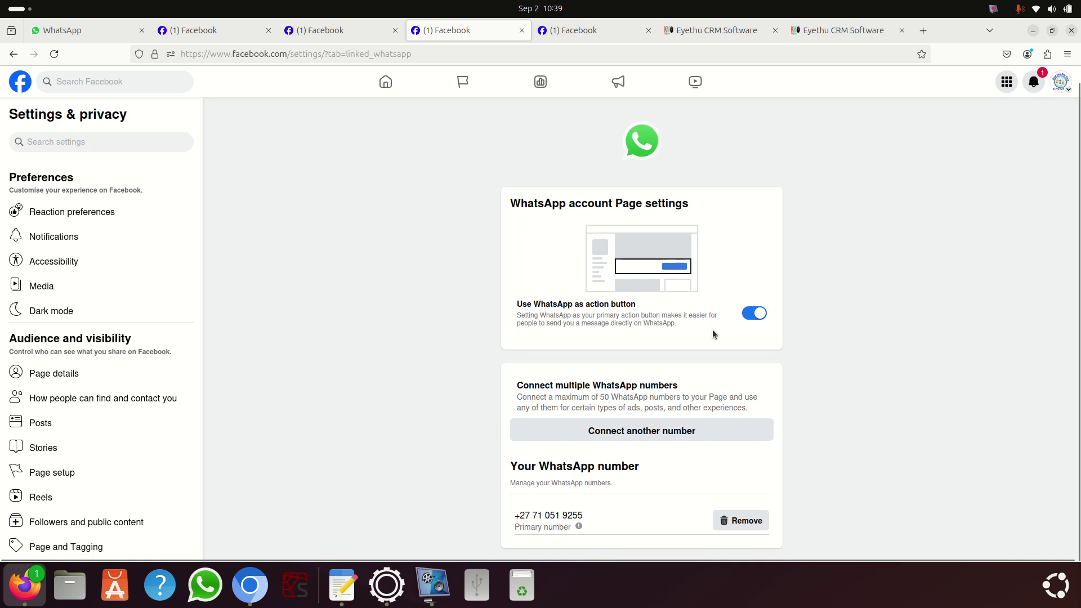
{"action": "left_click", "coordinate": [657, 428]}
{"action": "scroll", "coordinate": [631, 432], "scroll_direction": "up", "scroll_amount": 1}
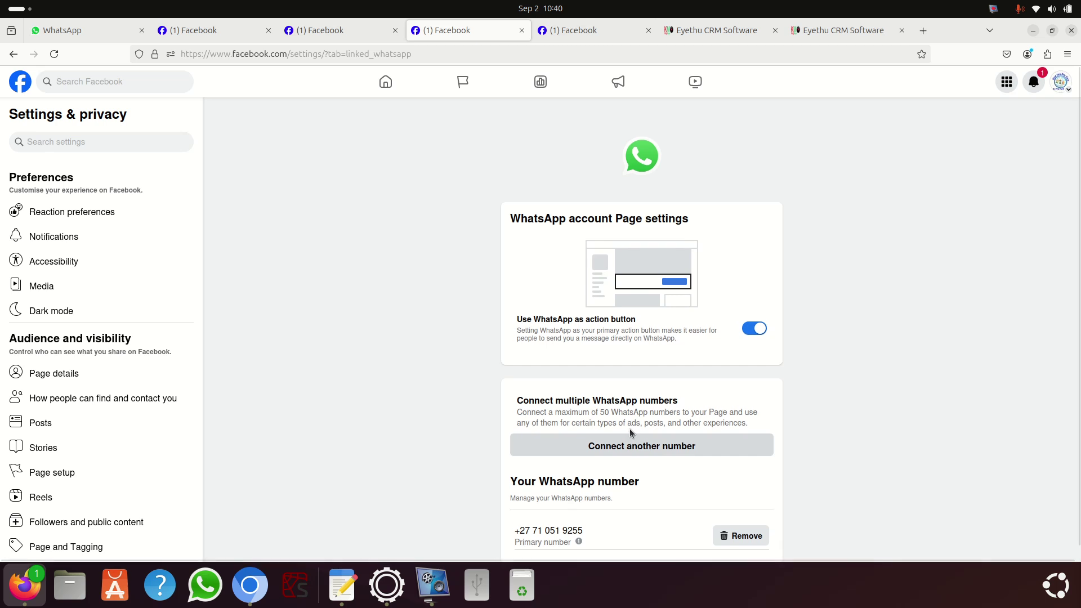
{"action": "scroll", "coordinate": [632, 427], "scroll_direction": "down", "scroll_amount": 1}
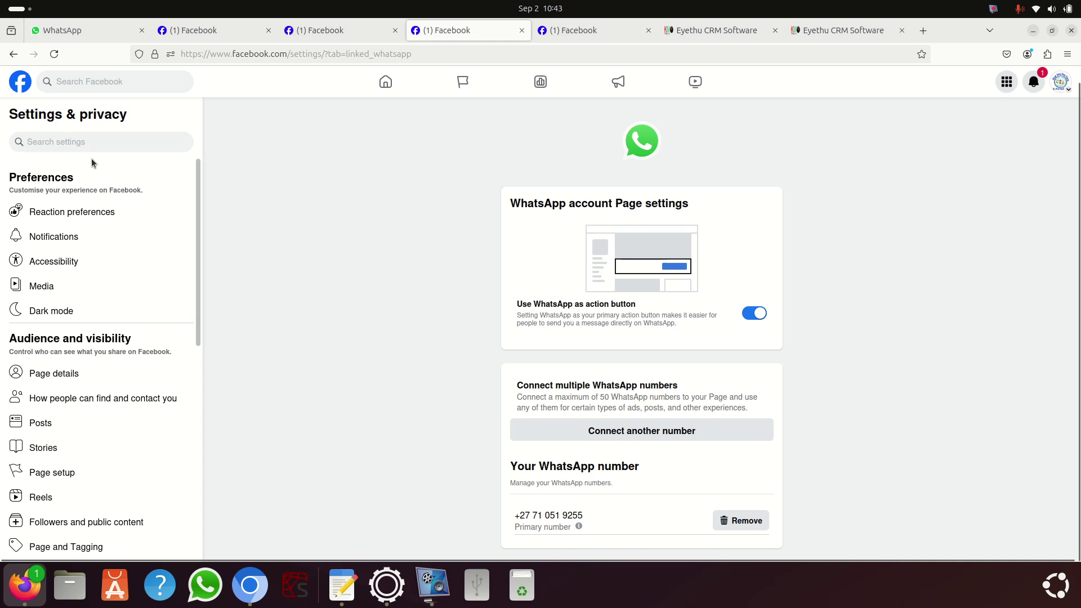
Step: Return to the home feed and switch back to the personal profile
{"action": "left_click", "coordinate": [21, 85]}
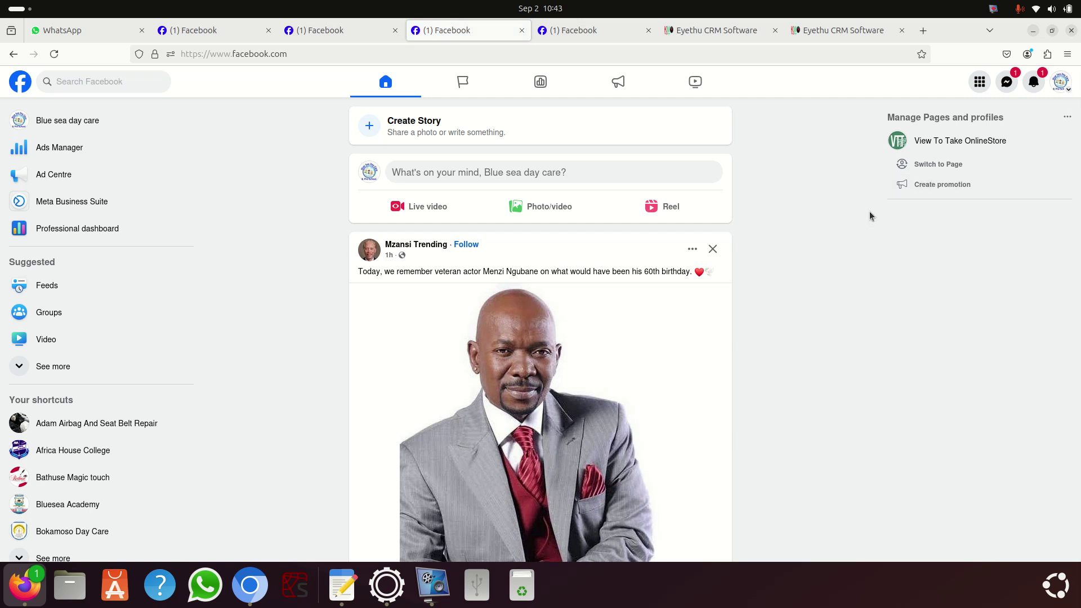
{"action": "left_click", "coordinate": [1062, 83]}
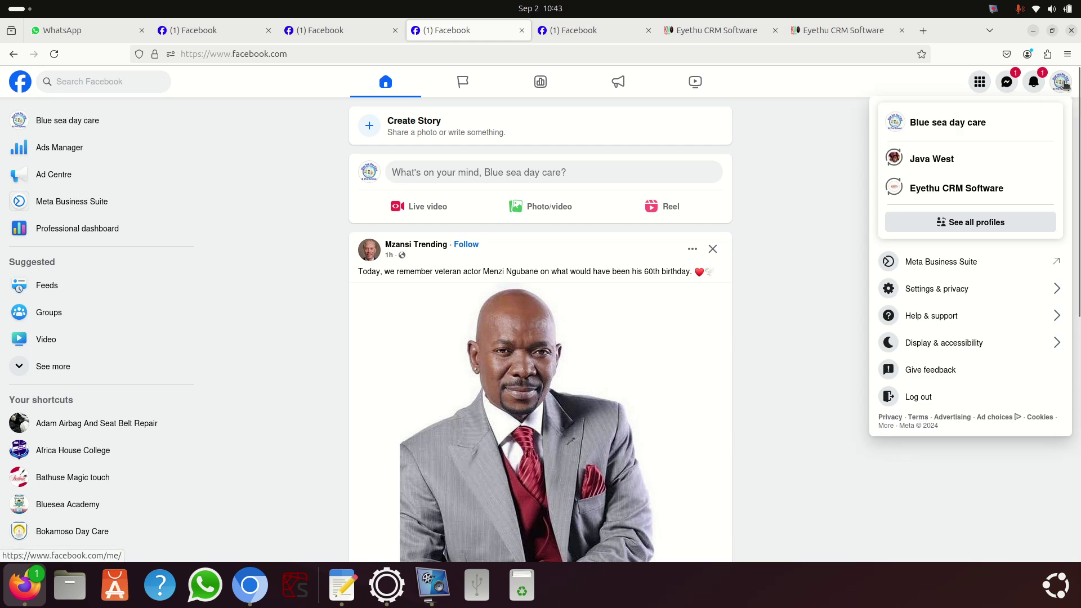
{"action": "left_click", "coordinate": [956, 153]}
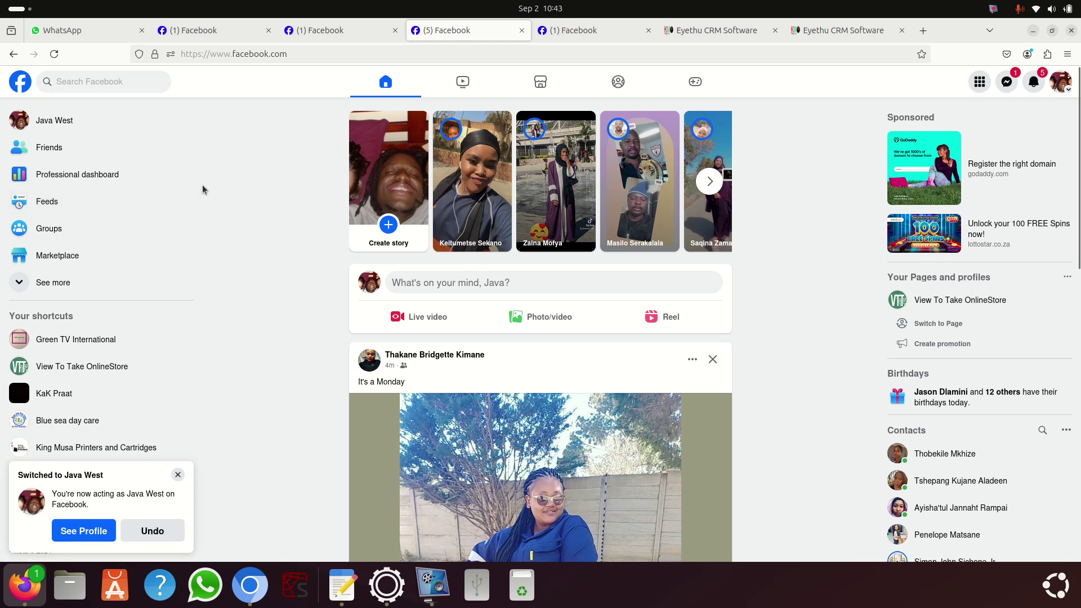
Step: Expand the full shortcuts list to locate Blue sea day care
{"action": "left_click", "coordinate": [1045, 90]}
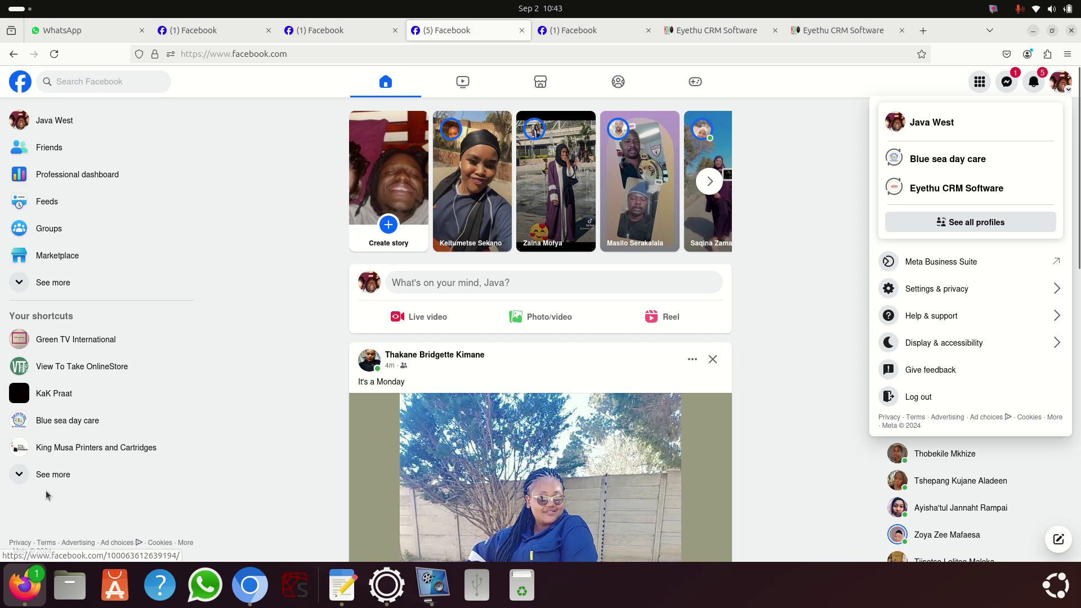
{"action": "left_click", "coordinate": [62, 479]}
{"action": "scroll", "coordinate": [79, 437], "scroll_direction": "down", "scroll_amount": 5}
{"action": "scroll", "coordinate": [79, 416], "scroll_direction": "down", "scroll_amount": 1}
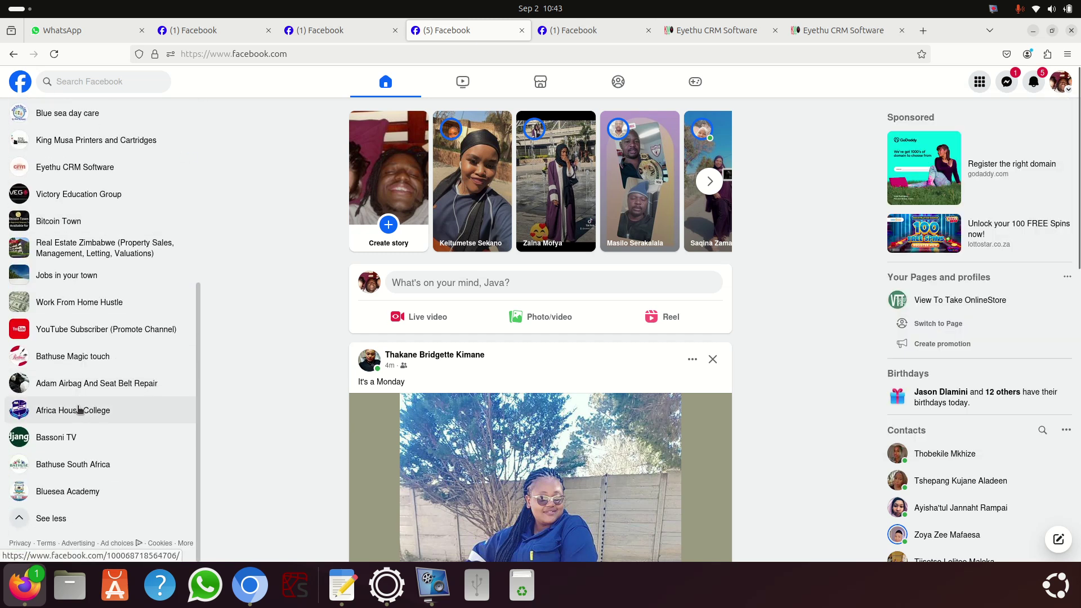
{"action": "scroll", "coordinate": [79, 410], "scroll_direction": "up", "scroll_amount": 5}
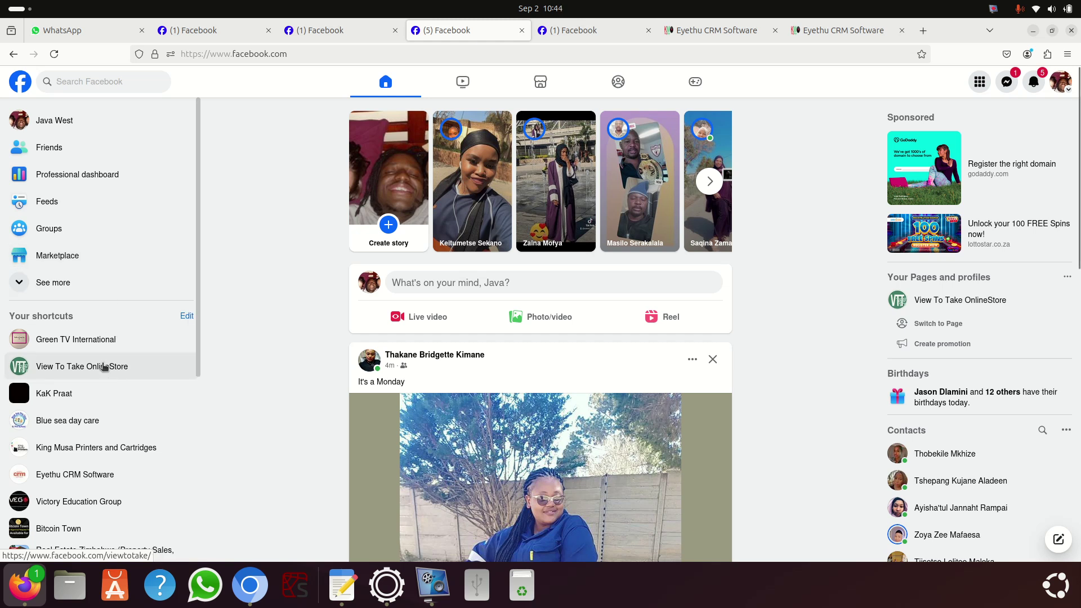
Step: Open Blue sea day care, switch into managing the Page, and scroll to its Intro
{"action": "left_click", "coordinate": [85, 422]}
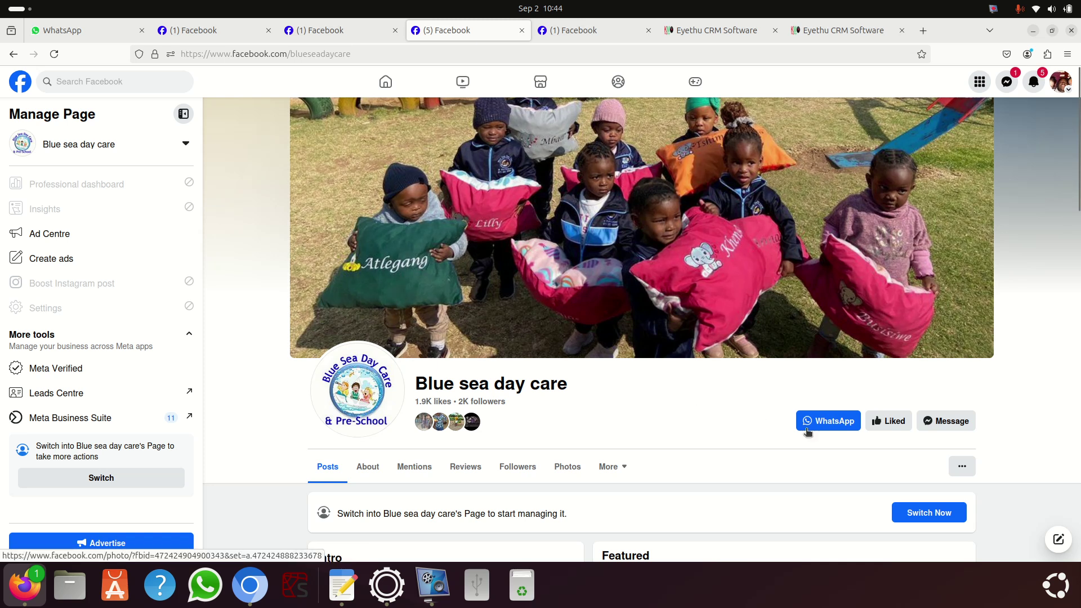
{"action": "scroll", "coordinate": [516, 347], "scroll_direction": "down", "scroll_amount": 3}
{"action": "scroll", "coordinate": [515, 347], "scroll_direction": "up", "scroll_amount": 3}
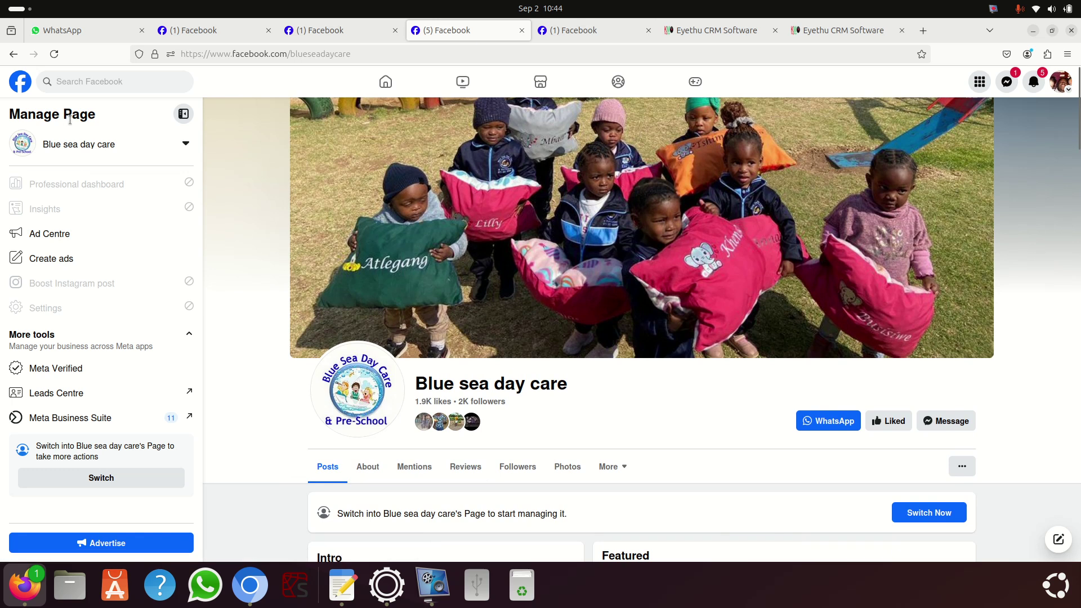
{"action": "left_click", "coordinate": [79, 145]}
{"action": "scroll", "coordinate": [564, 445], "scroll_direction": "down", "scroll_amount": 3}
{"action": "scroll", "coordinate": [667, 408], "scroll_direction": "up", "scroll_amount": 3}
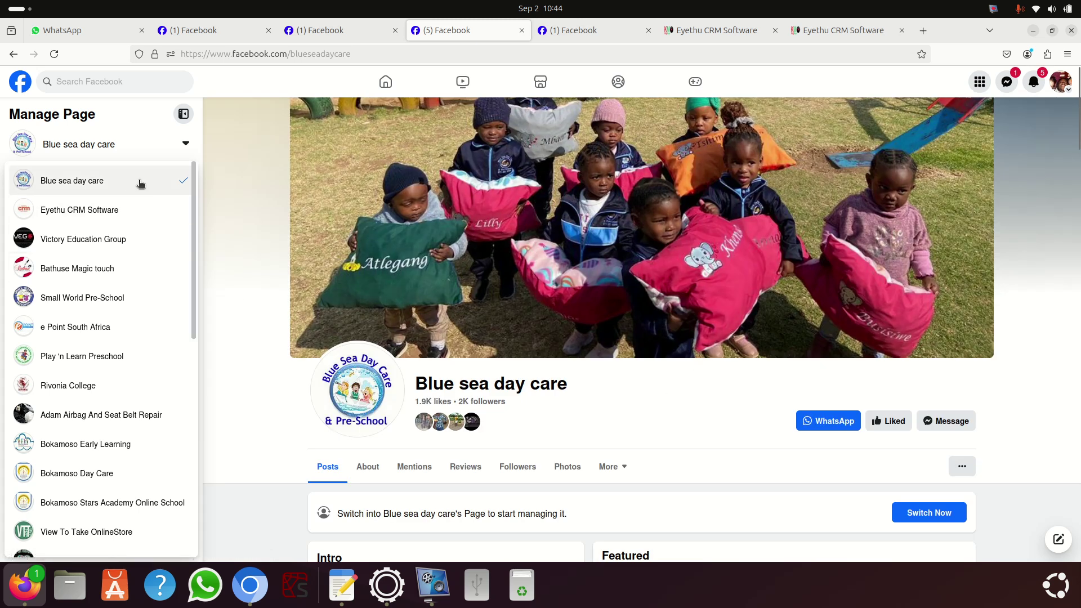
{"action": "scroll", "coordinate": [661, 371], "scroll_direction": "down", "scroll_amount": 5}
{"action": "scroll", "coordinate": [731, 371], "scroll_direction": "up", "scroll_amount": 3}
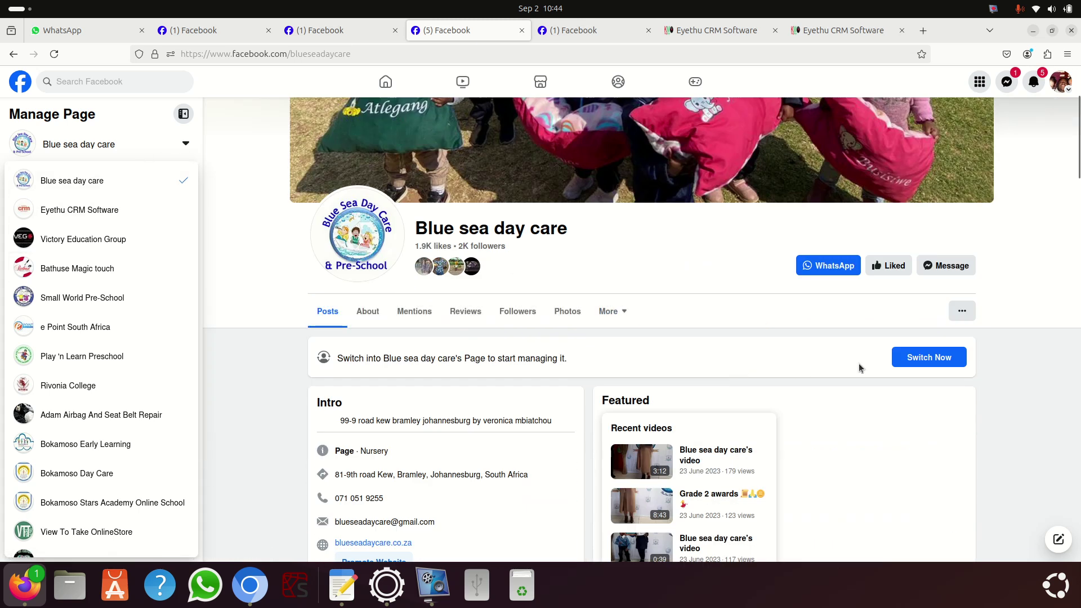
{"action": "left_click", "coordinate": [928, 363]}
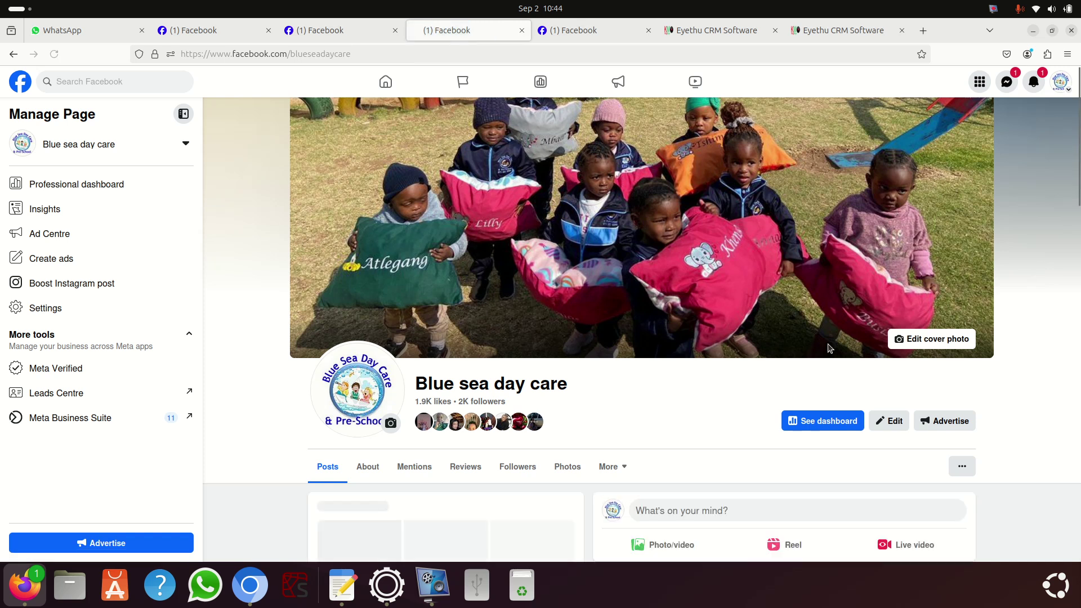
{"action": "scroll", "coordinate": [509, 360], "scroll_direction": "down", "scroll_amount": 7}
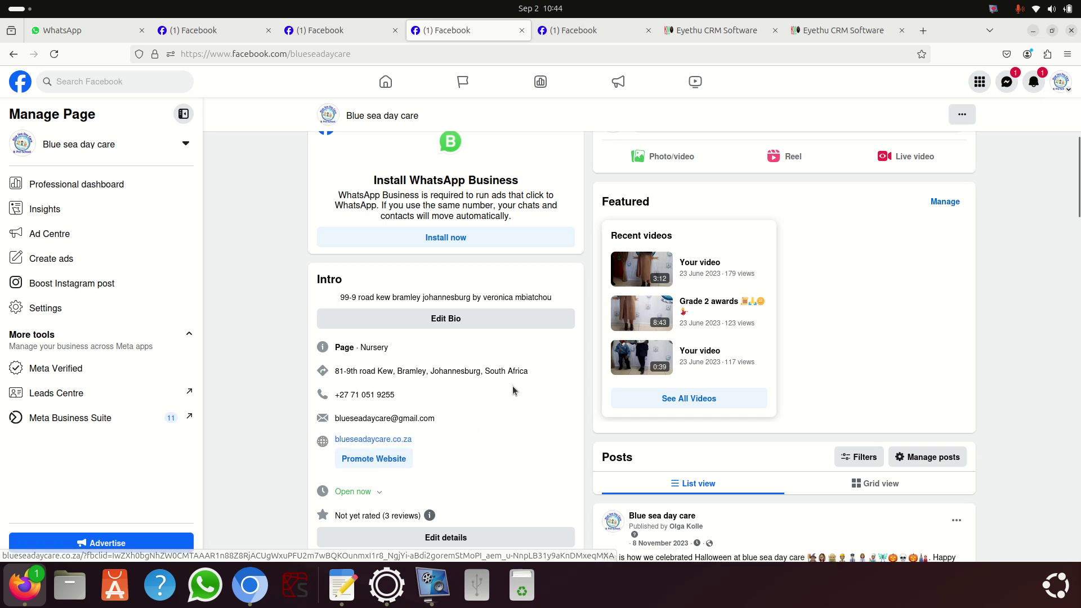
Step: Open the bio editor and copy the Page's listed street address
{"action": "left_click", "coordinate": [434, 318]}
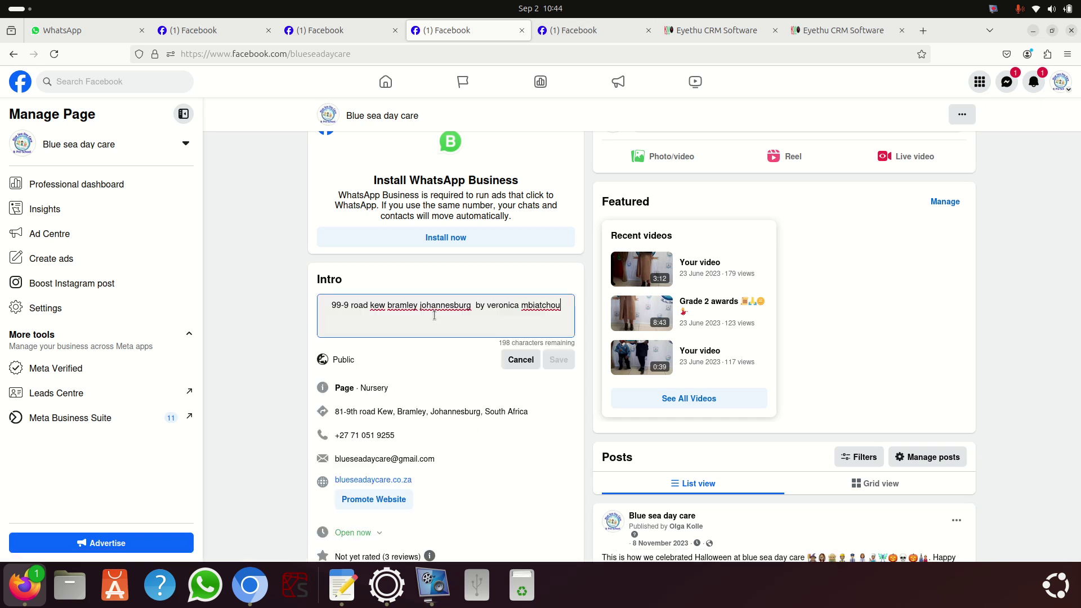
{"action": "left_click", "coordinate": [452, 378]}
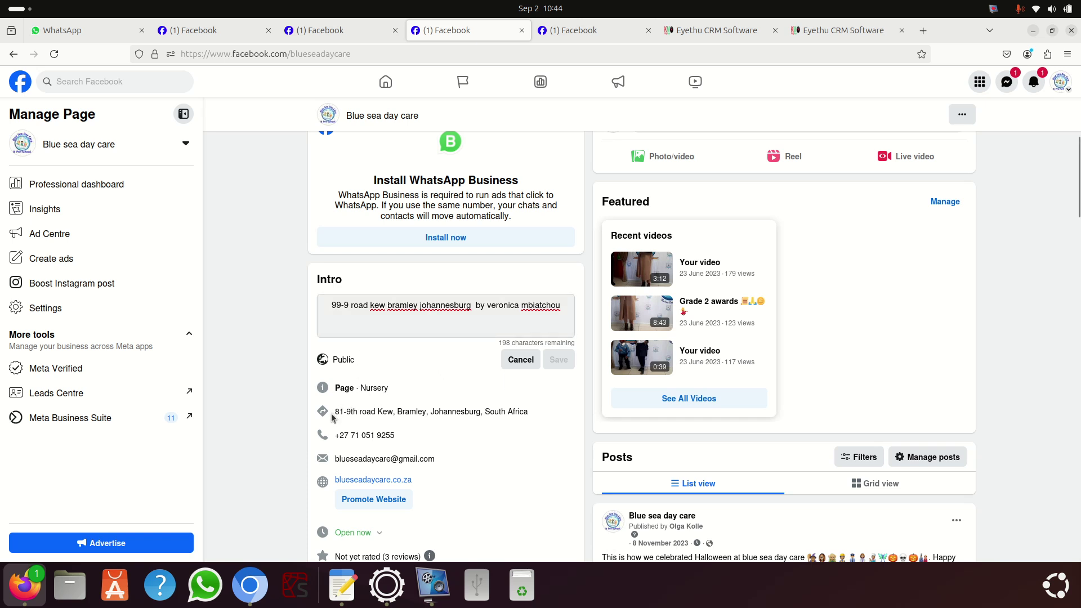
{"action": "left_click_drag", "start_coordinate": [332, 417], "coordinate": [522, 411]}
{"action": "right_click", "coordinate": [522, 411]}
{"action": "left_click", "coordinate": [526, 418]}
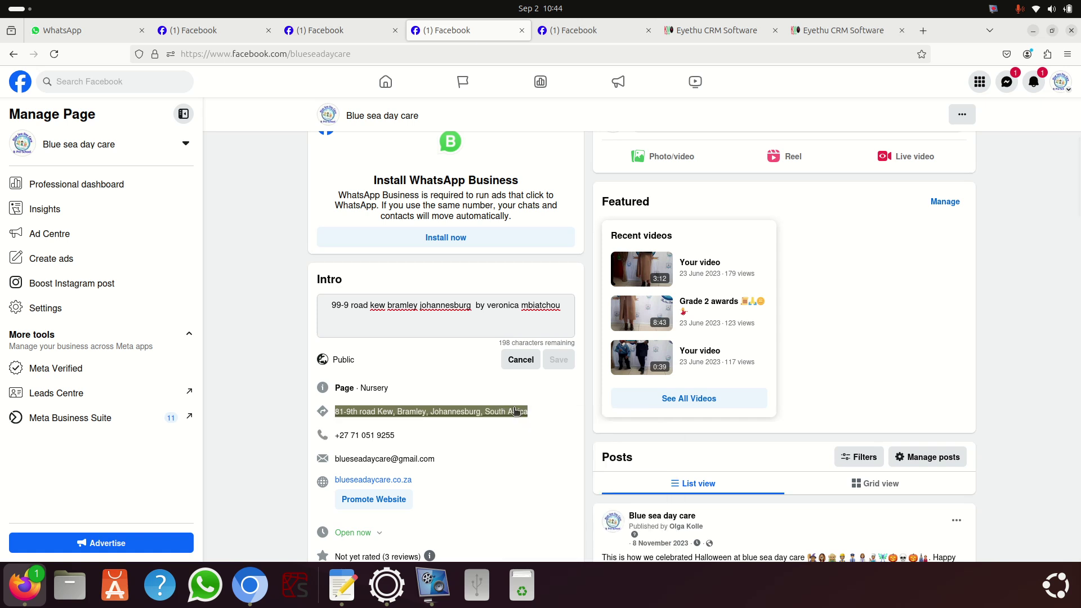
Step: Replace the old road text in the bio with the copied address and save
{"action": "left_click", "coordinate": [443, 309]}
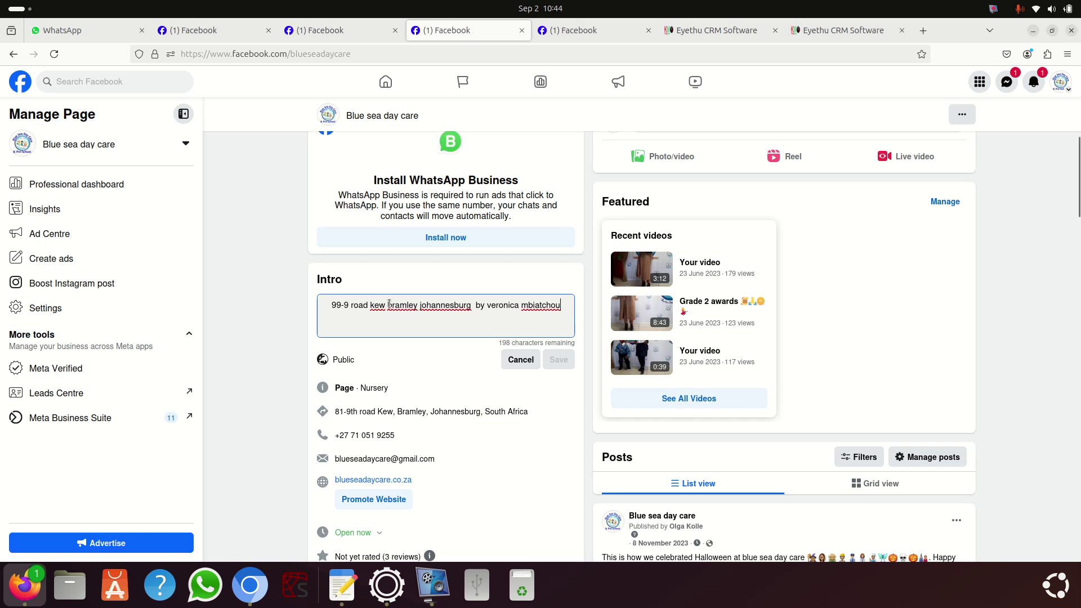
{"action": "left_click_drag", "start_coordinate": [475, 306], "coordinate": [329, 306]}
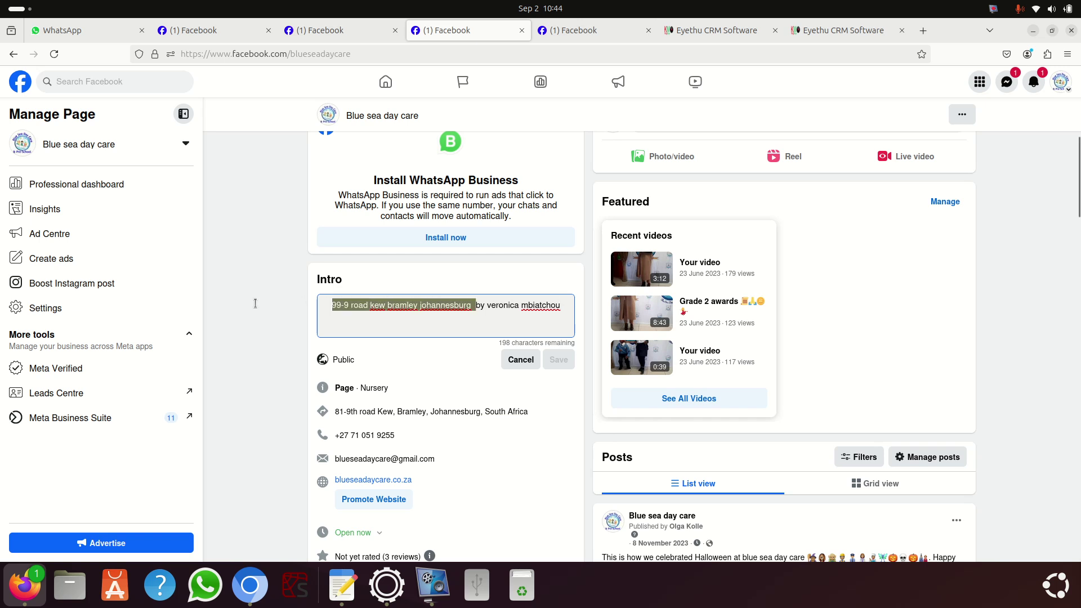
{"action": "key", "text": "BackSpace"}
{"action": "key", "text": "ctrl+v"}
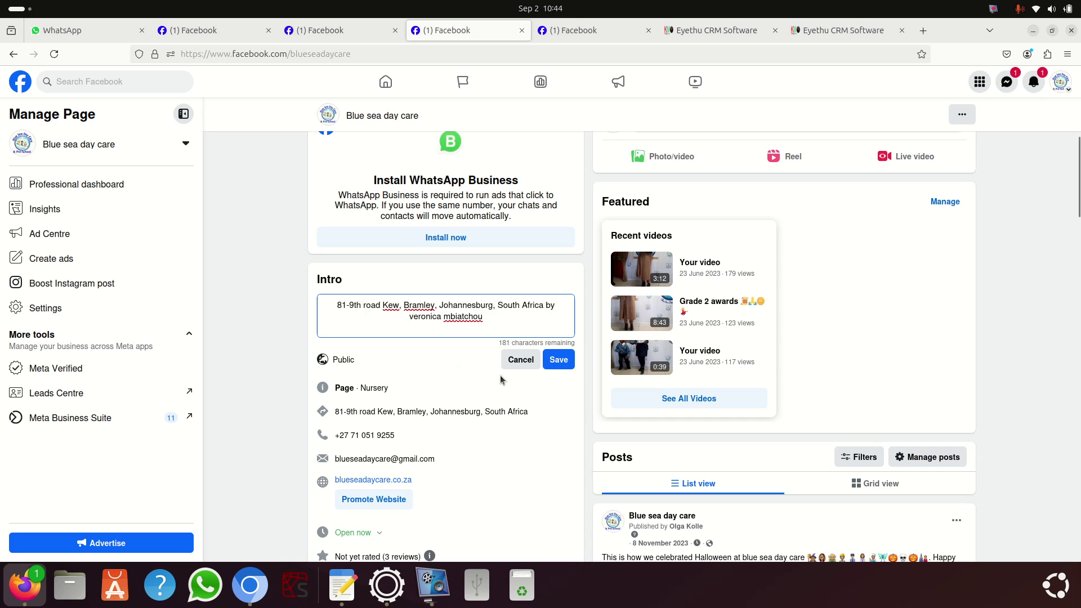
{"action": "left_click", "coordinate": [565, 360]}
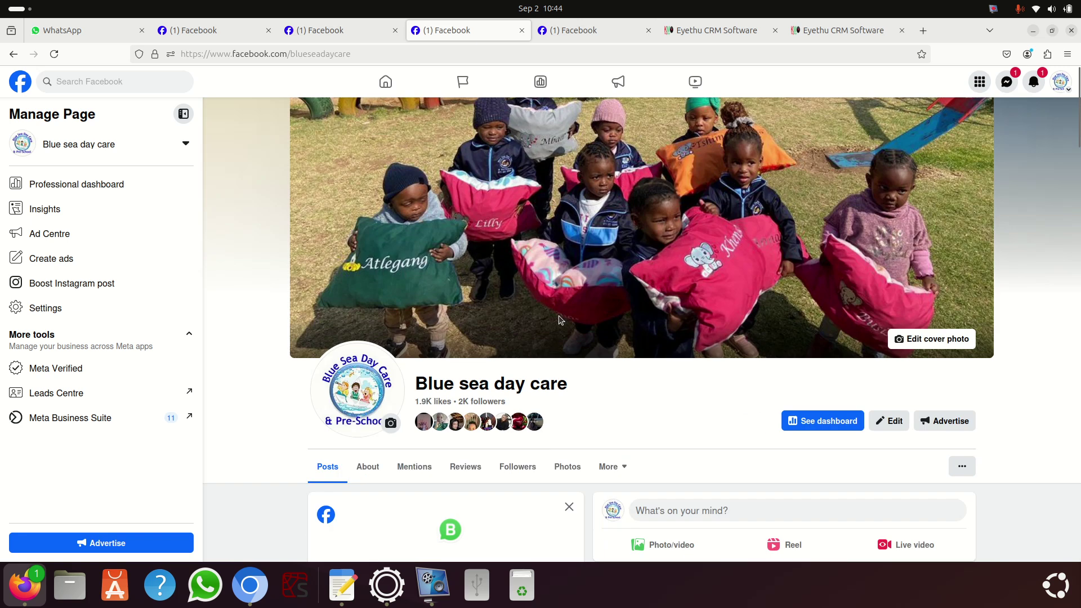
Step: Open the Page's professional dashboard and scroll its sidebar toward Linked accounts
{"action": "scroll", "coordinate": [583, 246], "scroll_direction": "down", "scroll_amount": 7}
{"action": "scroll", "coordinate": [578, 215], "scroll_direction": "up", "scroll_amount": 6}
{"action": "scroll", "coordinate": [579, 220], "scroll_direction": "up", "scroll_amount": 2}
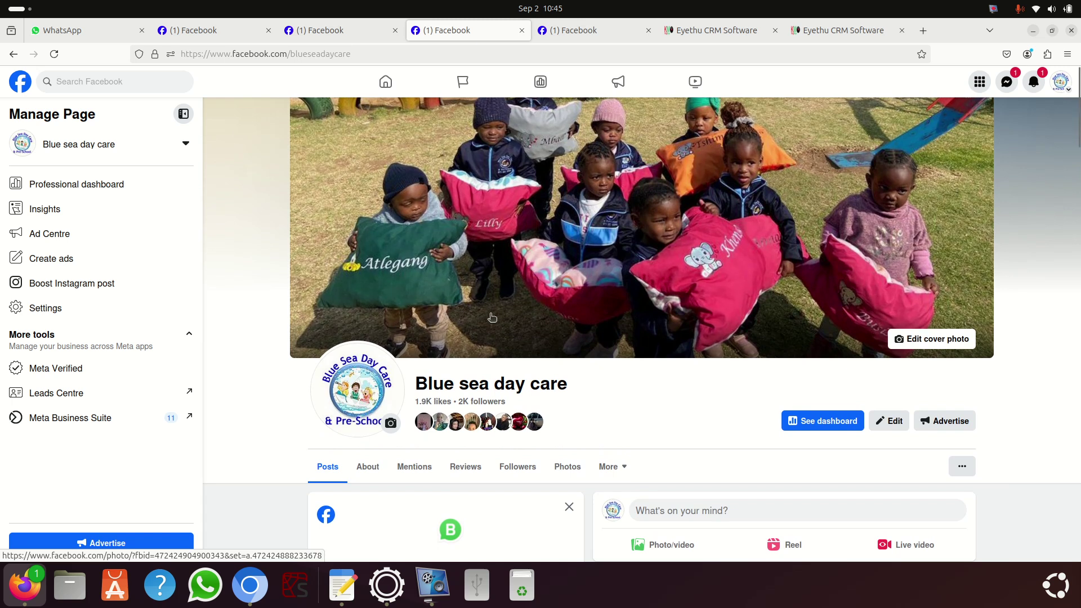
{"action": "scroll", "coordinate": [492, 311], "scroll_direction": "down", "scroll_amount": 6}
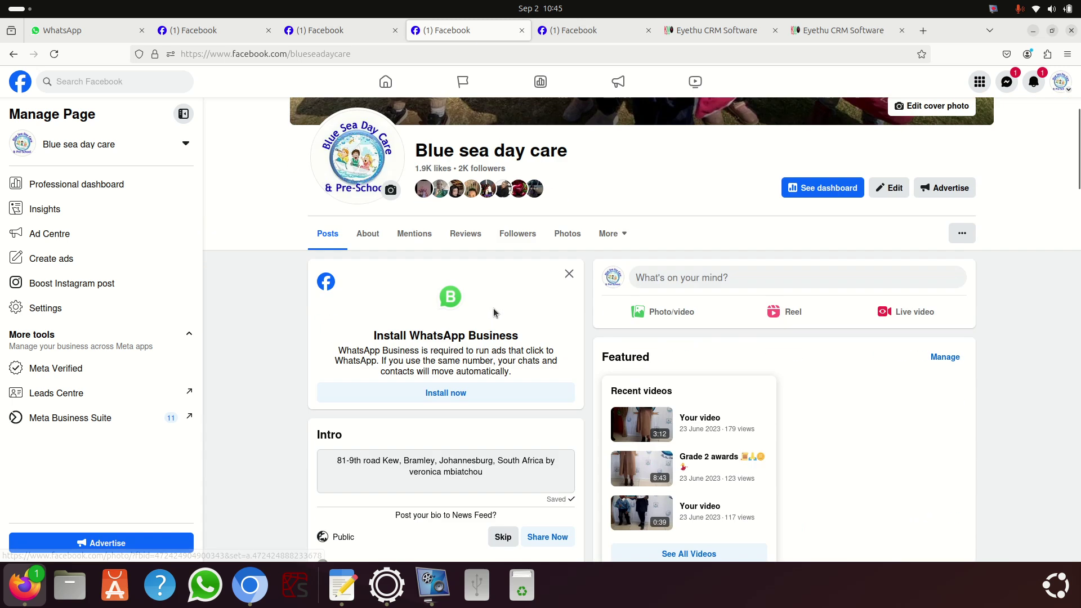
{"action": "left_click", "coordinate": [825, 187]}
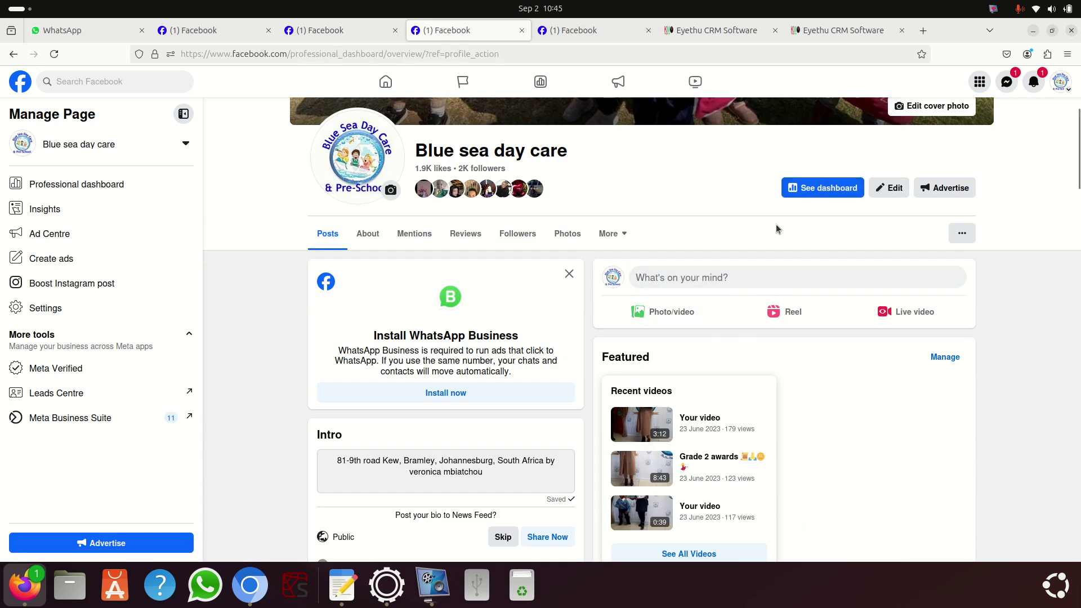
{"action": "scroll", "coordinate": [36, 249], "scroll_direction": "down", "scroll_amount": 4}
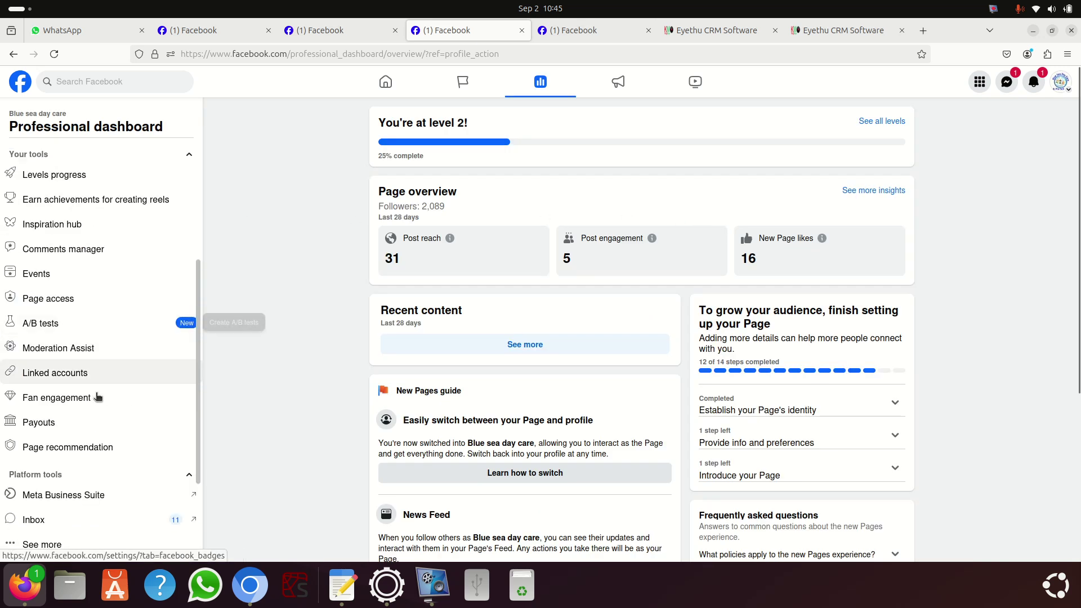
{"action": "scroll", "coordinate": [90, 417], "scroll_direction": "down", "scroll_amount": 2}
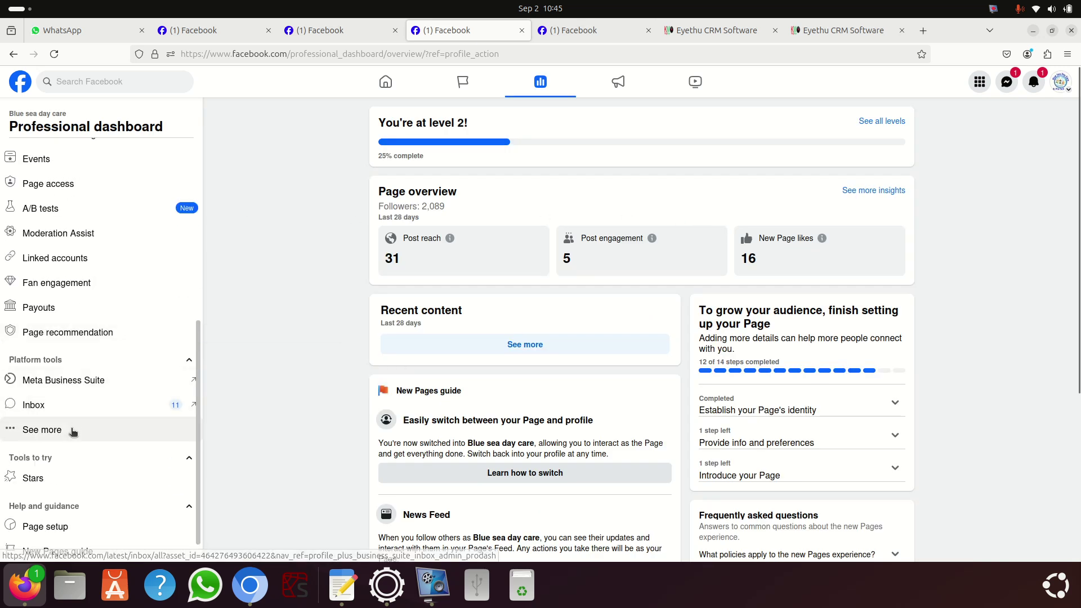
Step: Open Linked accounts, view the WhatsApp settings, and re-maximize the browser window
{"action": "left_click", "coordinate": [70, 259]}
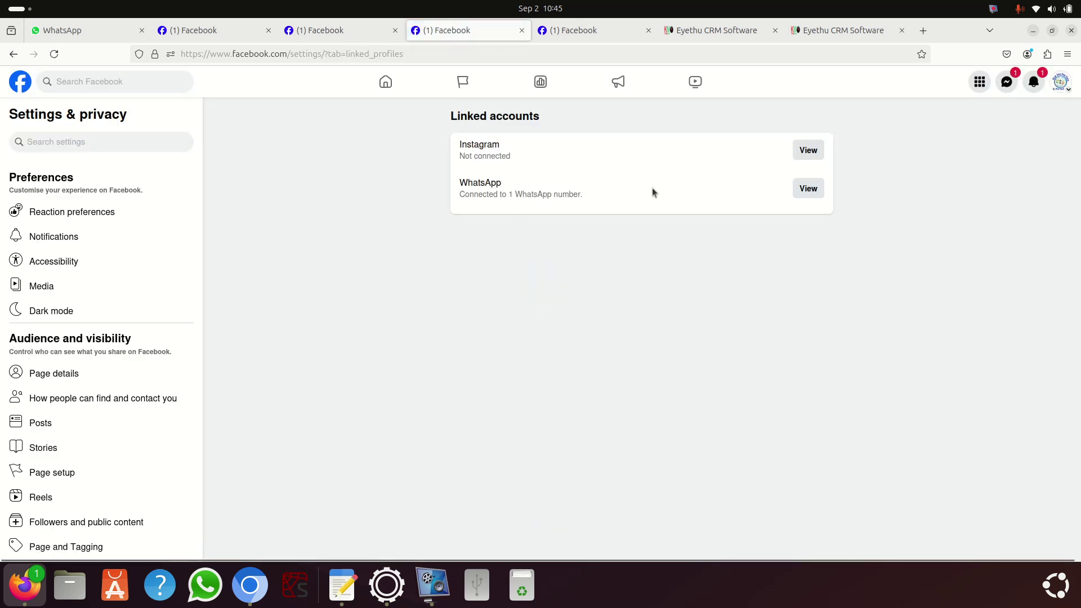
{"action": "left_click", "coordinate": [807, 189]}
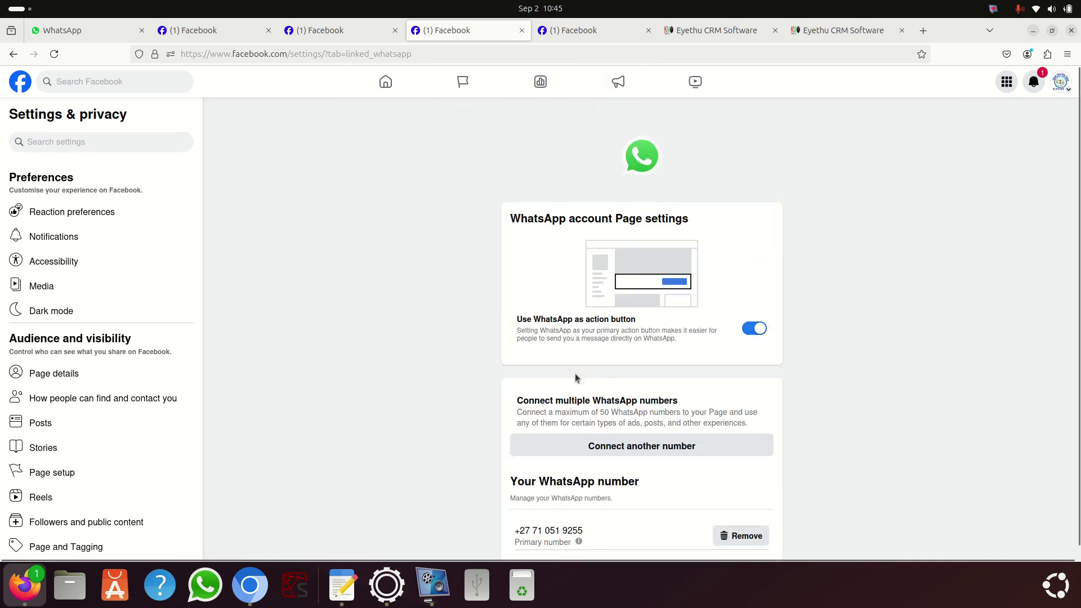
{"action": "scroll", "coordinate": [572, 386], "scroll_direction": "down", "scroll_amount": 1}
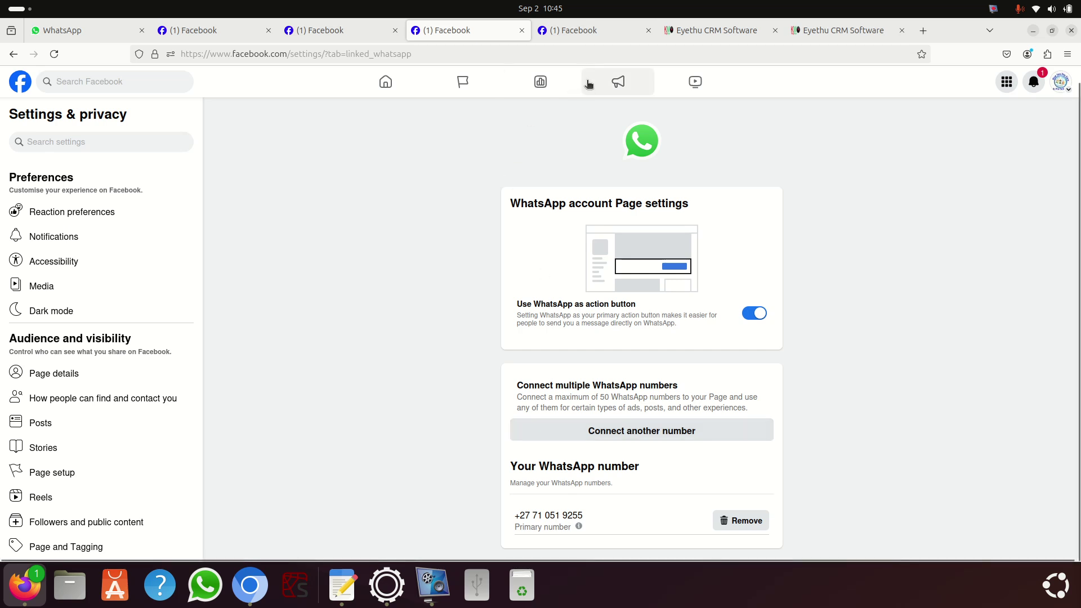
{"action": "double_click", "coordinate": [607, 23]}
{"action": "left_click_drag", "start_coordinate": [608, 110], "coordinate": [366, 4]}
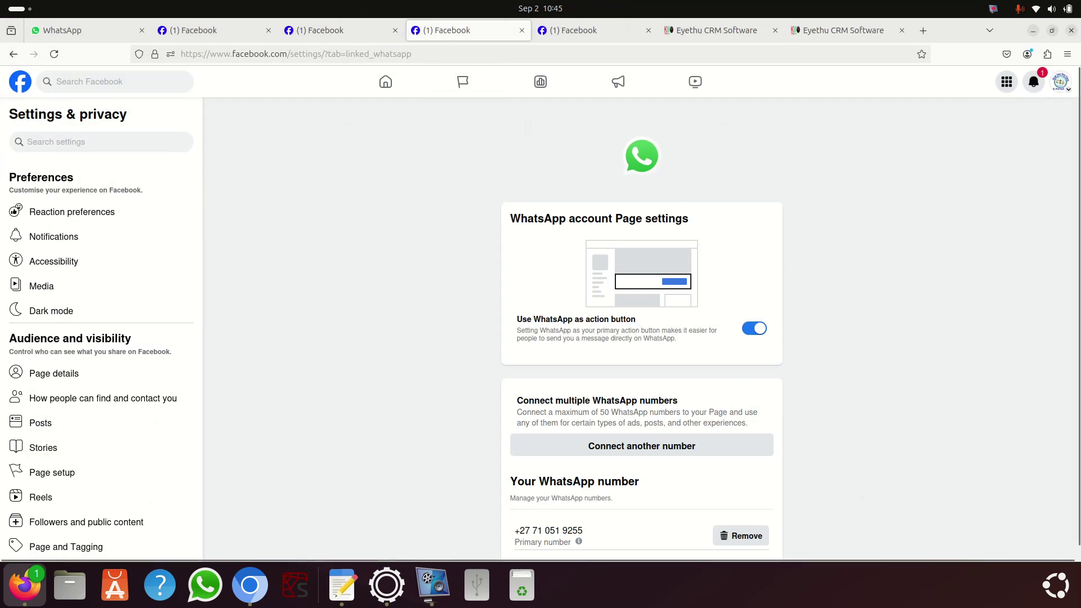